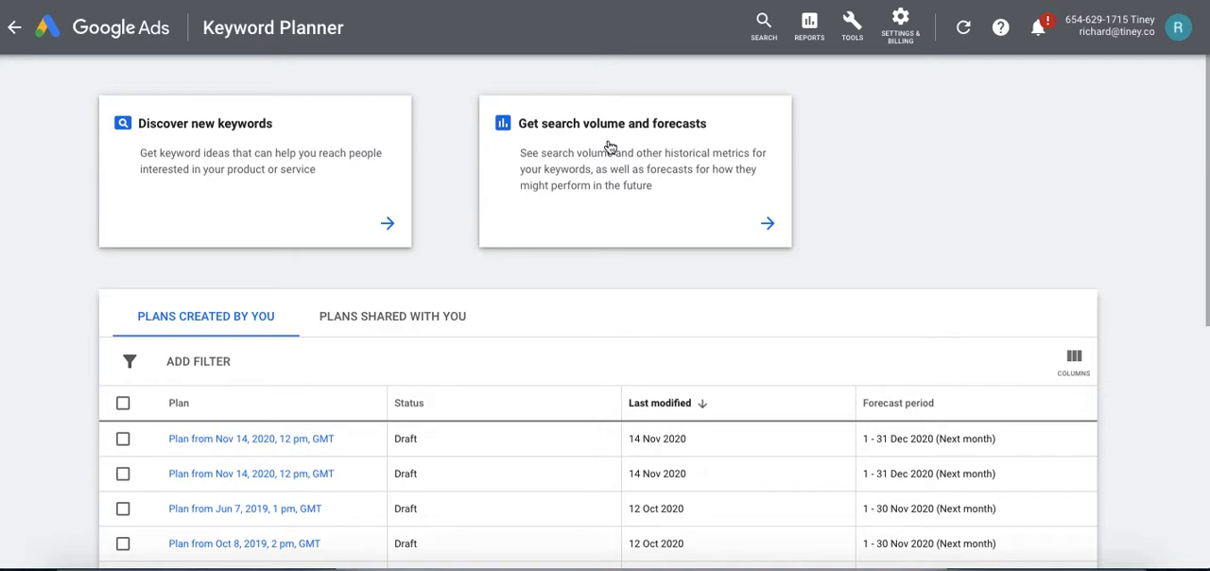
Discover new keyword ideas starting from the phrase "Google Ads course".
left_click(269, 153)
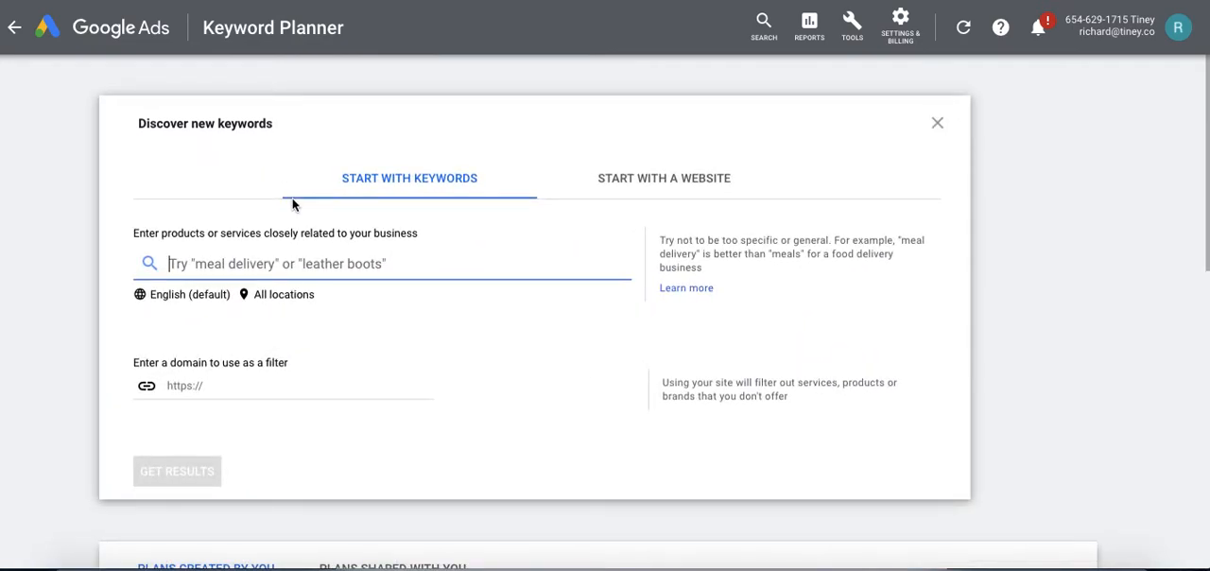
type("Google")
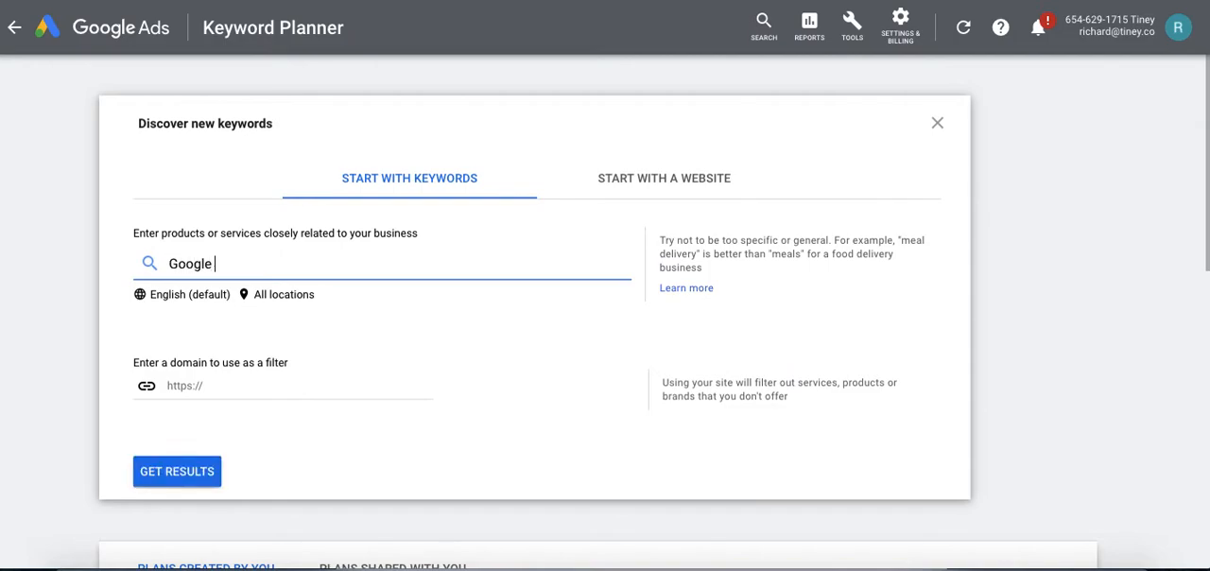
type(" Ads course")
left_click(183, 476)
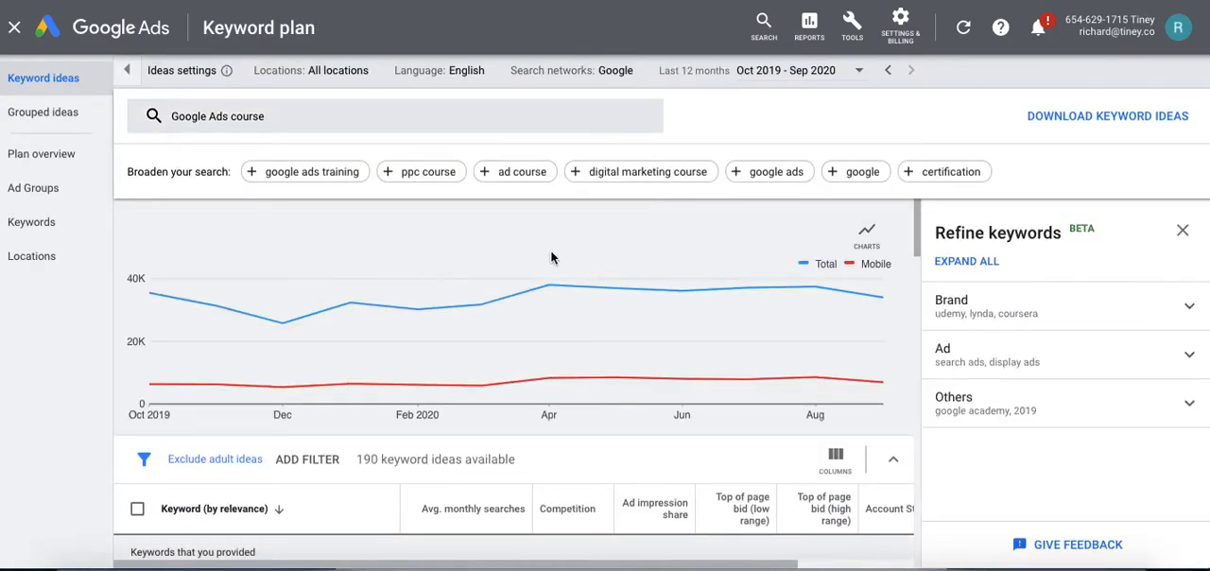
Examine the search trend chart and the monthly searches, competition and bid range columns for the google ads course keyword.
mouse_move(279, 324)
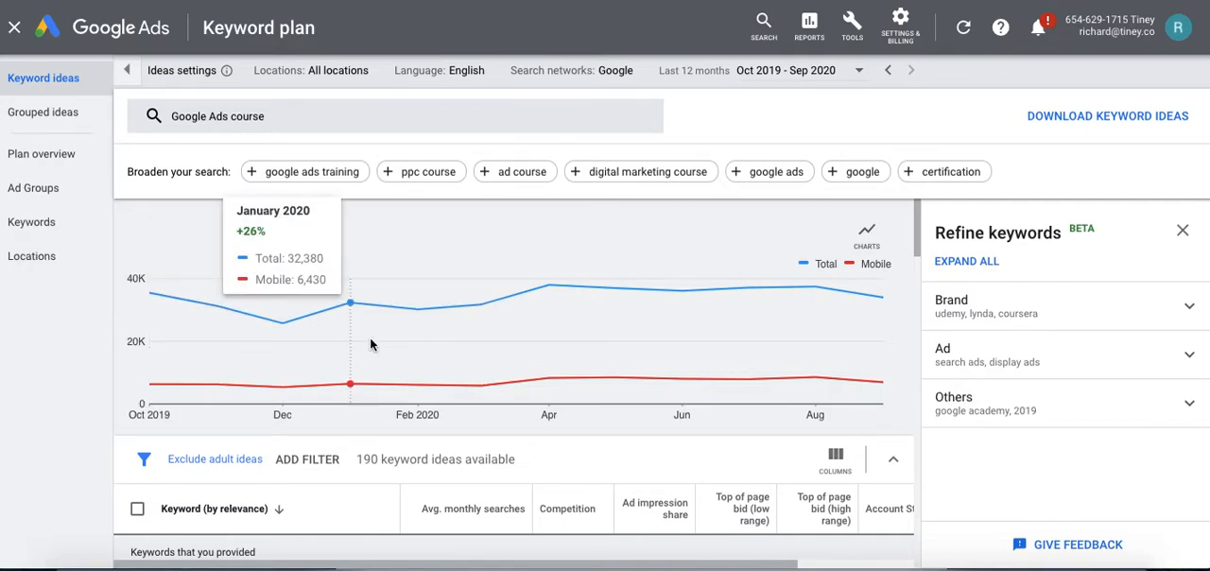
scroll(610, 267, "down", 3)
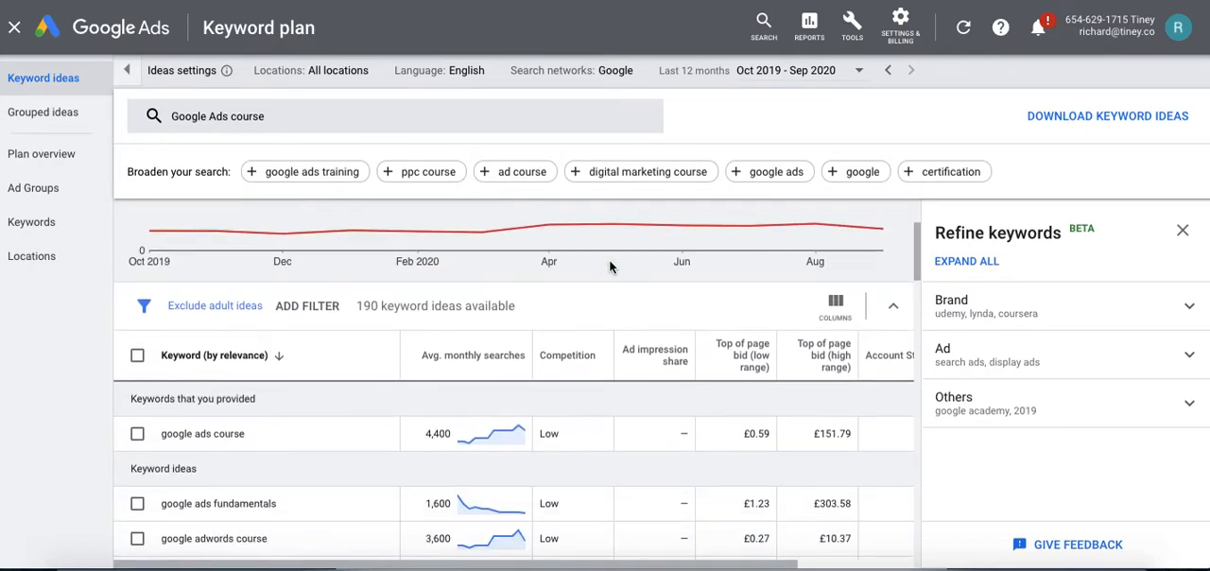
scroll(610, 268, "down", 2)
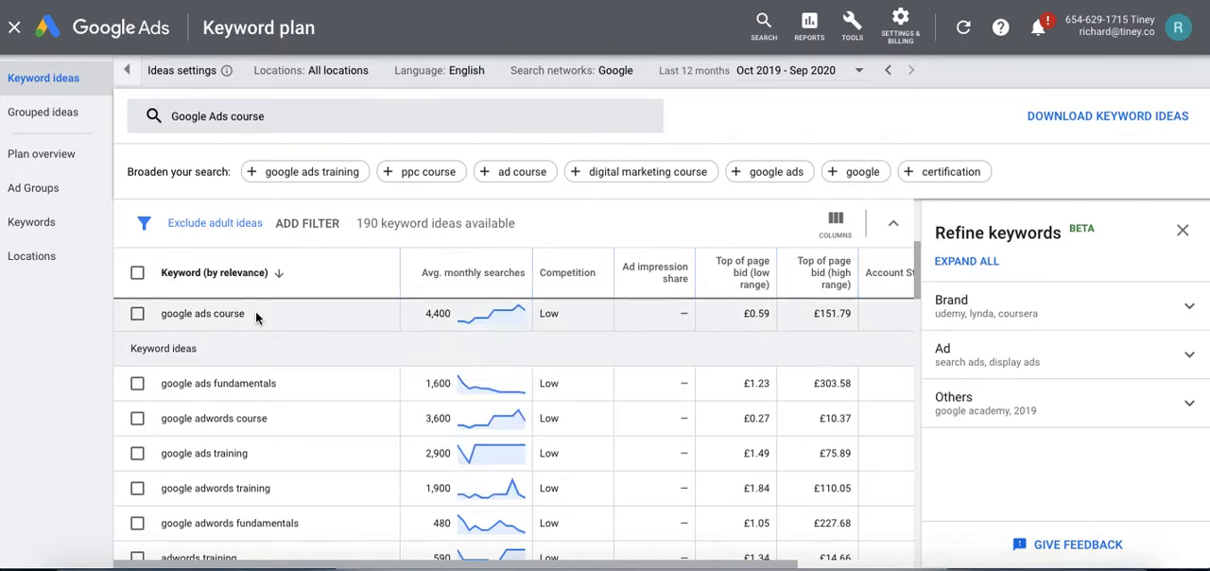
mouse_move(563, 278)
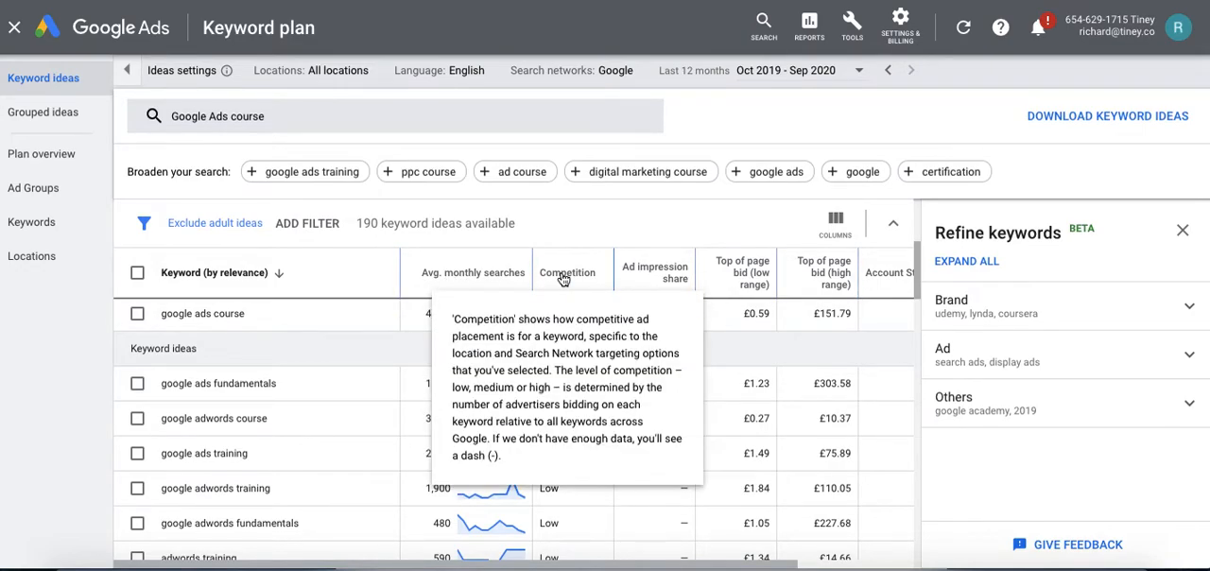
mouse_move(764, 272)
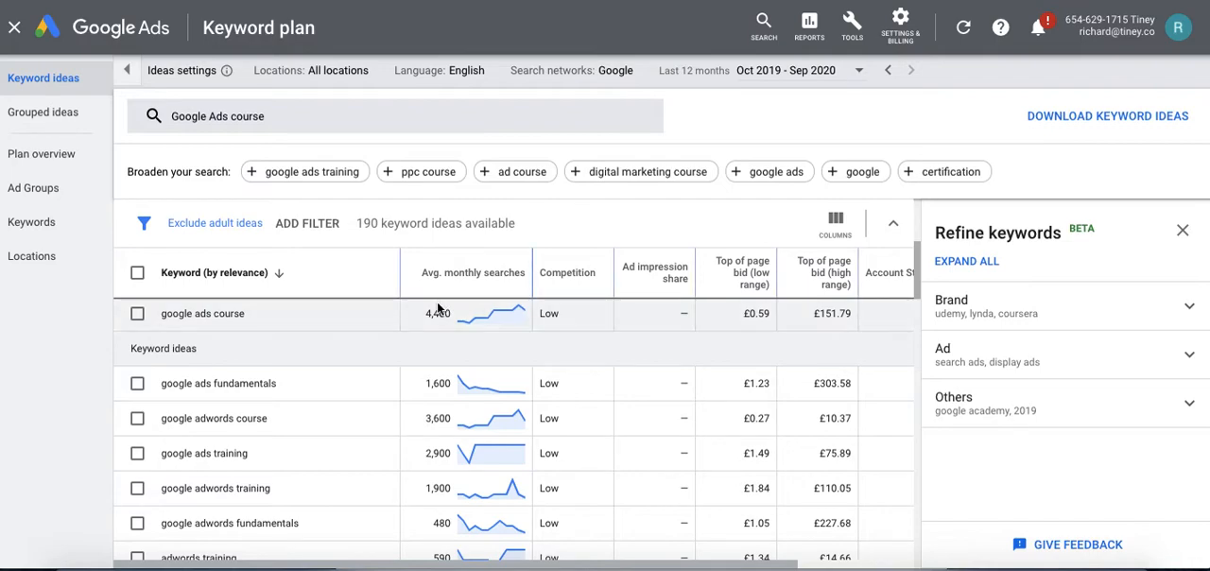
left_click_drag(425, 313, 453, 313)
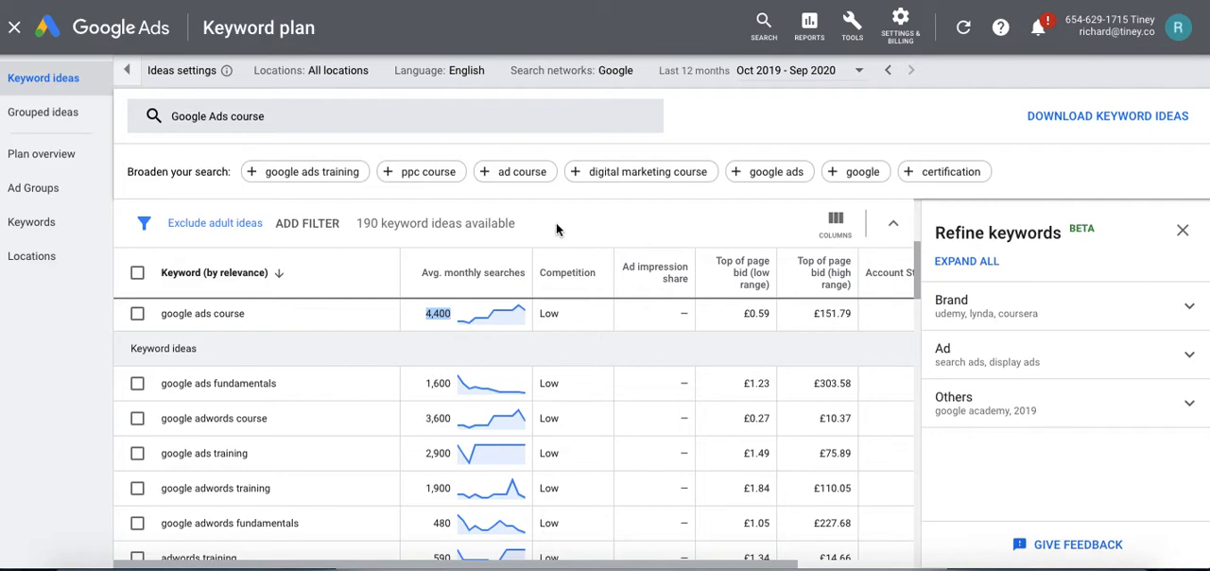
Look through the first suggested keyword ideas related to google ads course.
left_click(164, 350)
left_click_drag(164, 350, 181, 351)
scroll(445, 354, "down", 1)
left_click(252, 346)
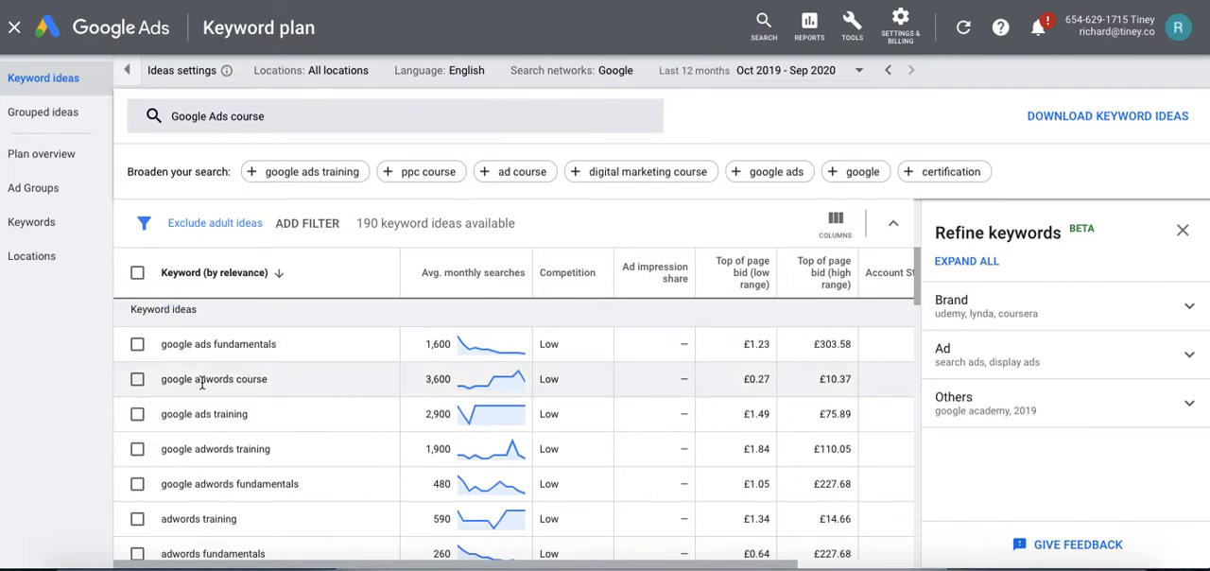
scroll(208, 395, "down", 1)
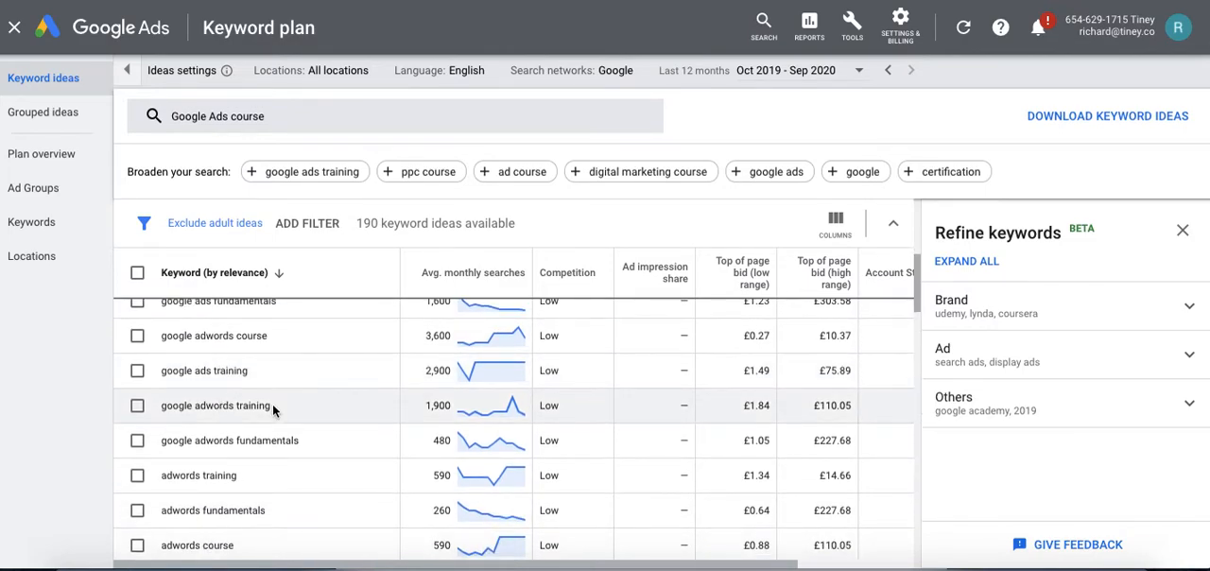
scroll(240, 422, "down", 1)
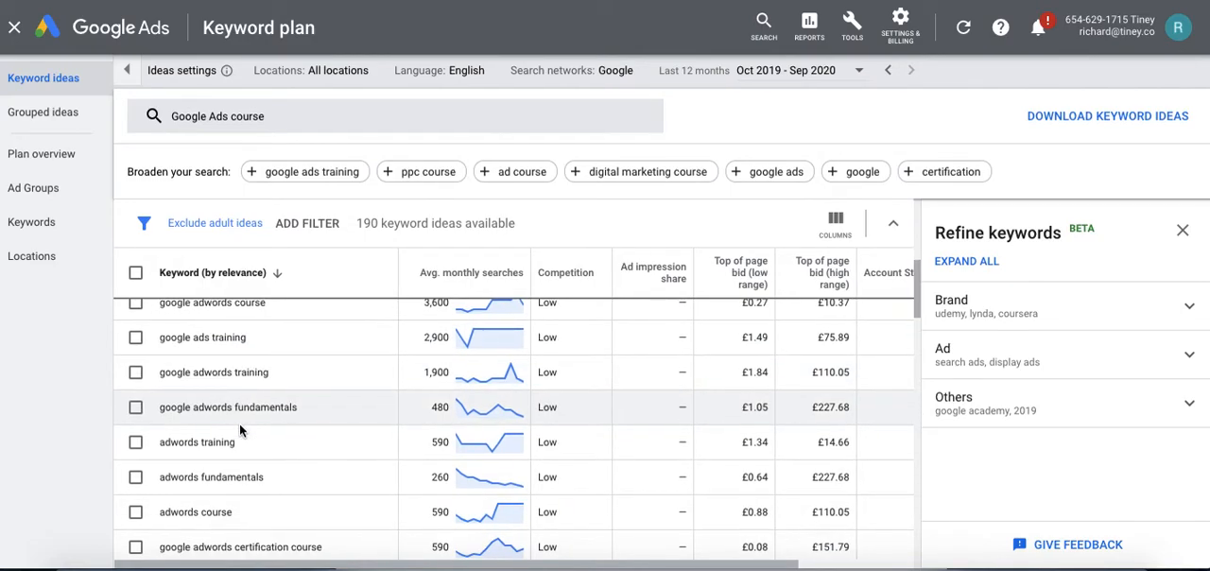
scroll(313, 389, "down", 2)
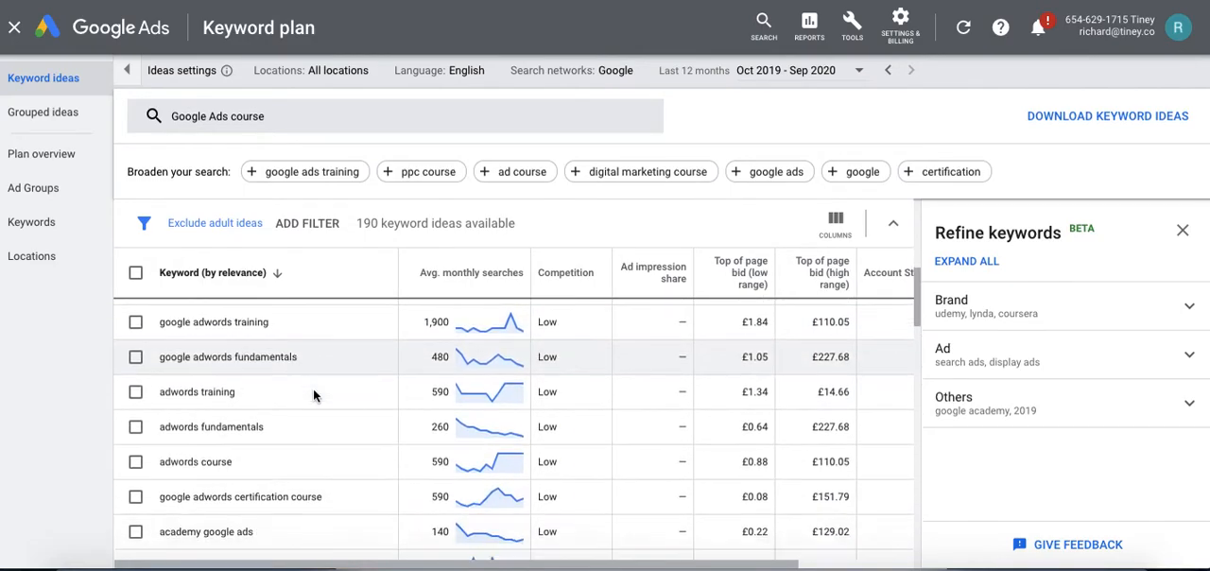
scroll(303, 388, "down", 1)
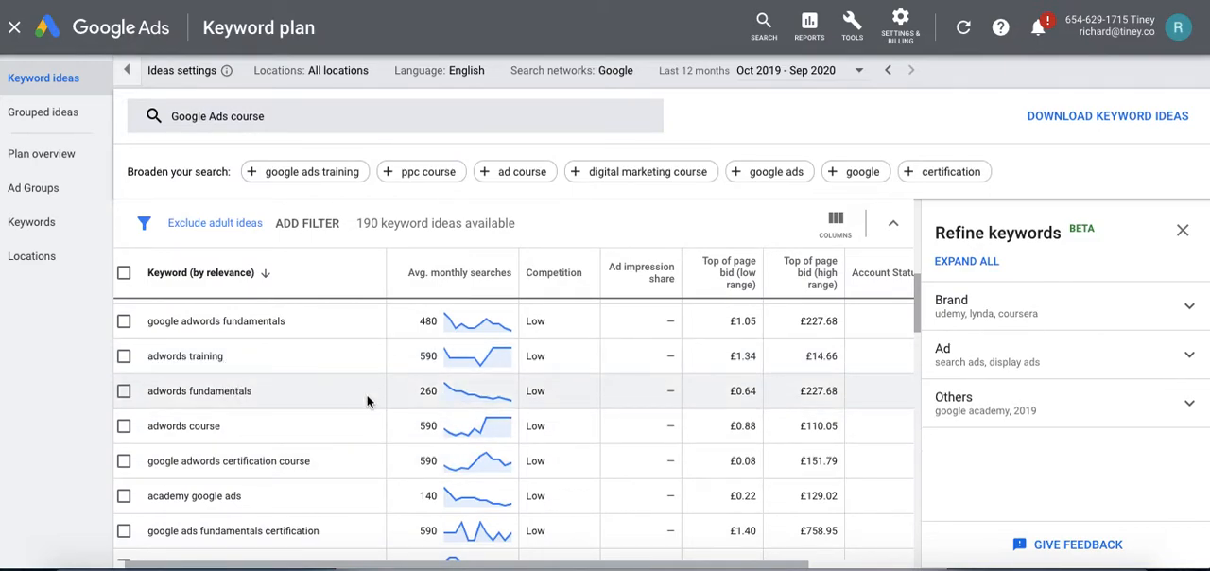
scroll(367, 402, "up", 3)
scroll(368, 402, "up", 1)
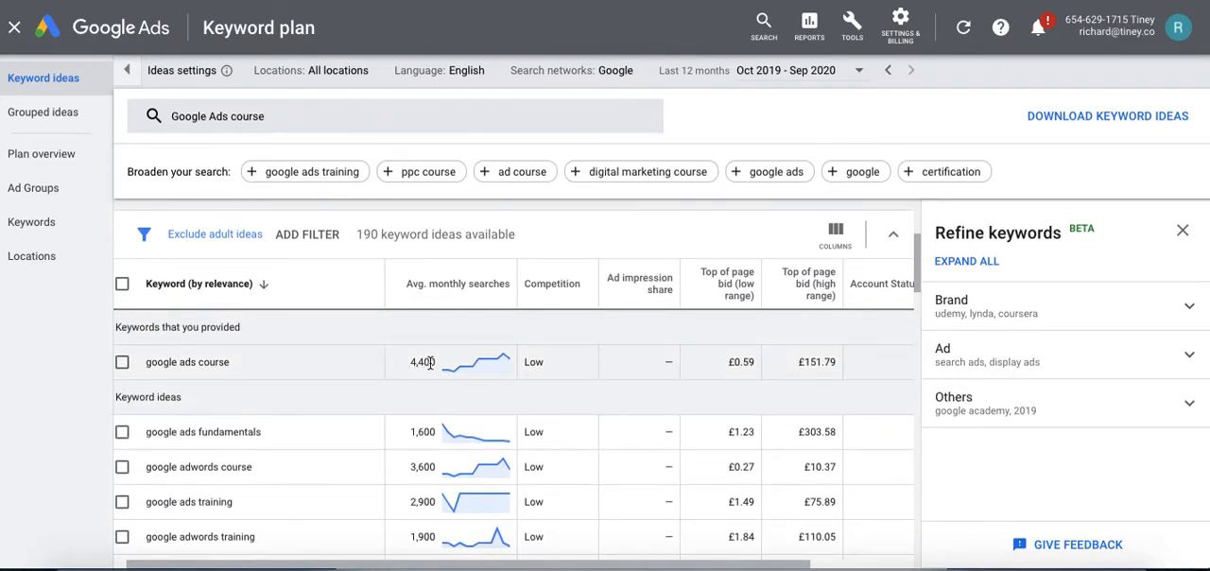
Compare the average monthly searches of the provided keyword with those of the top suggested keywords.
scroll(427, 361, "down", 1)
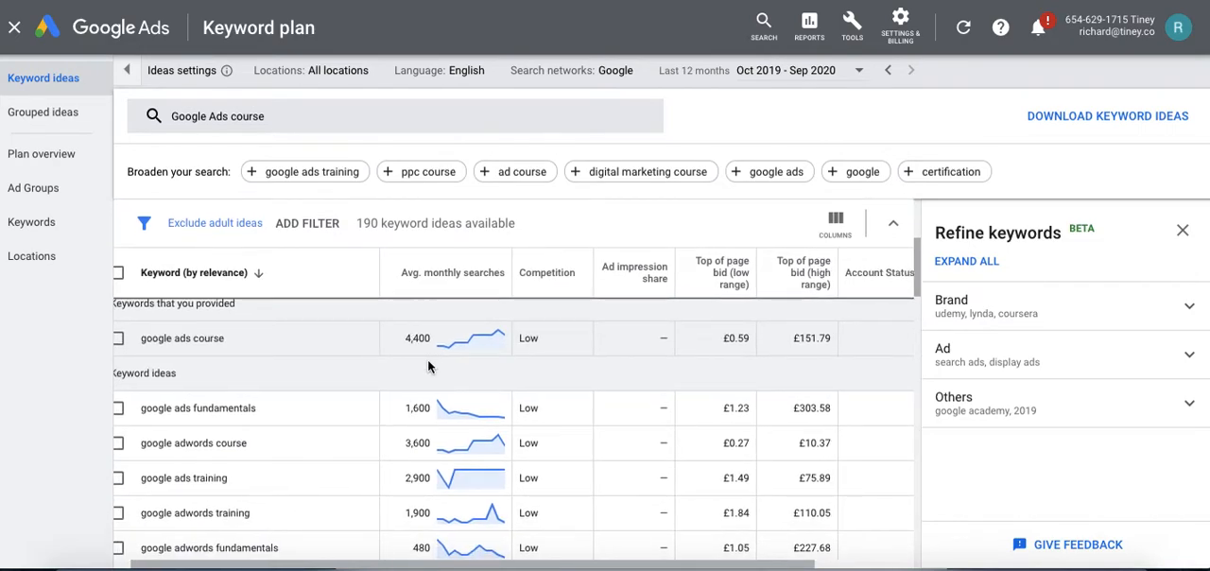
scroll(427, 367, "down", 1)
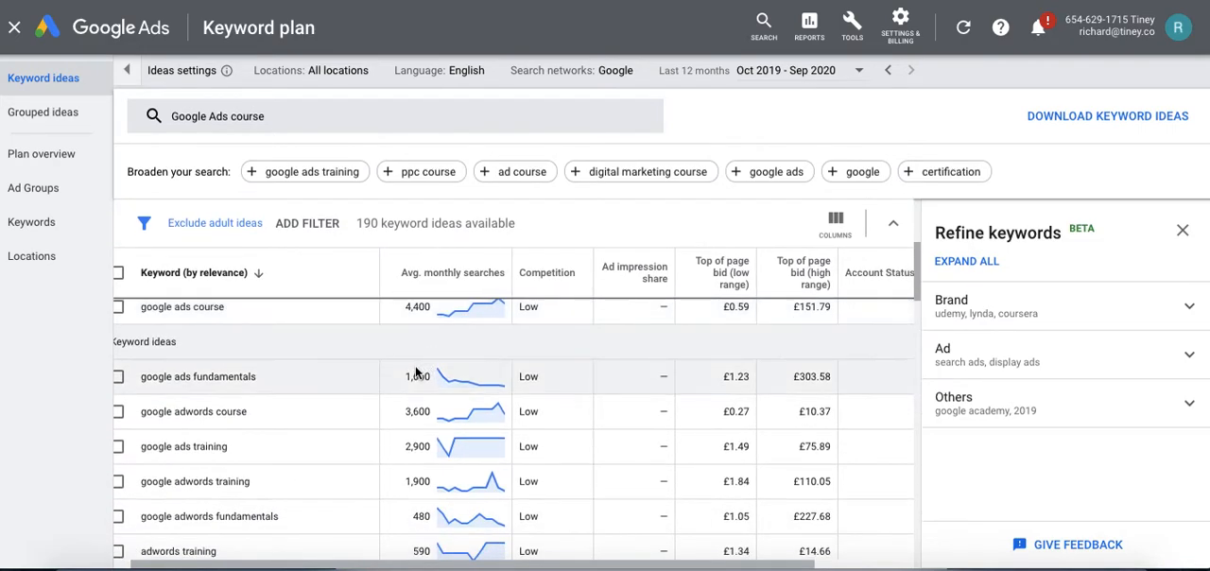
scroll(414, 374, "down", 3)
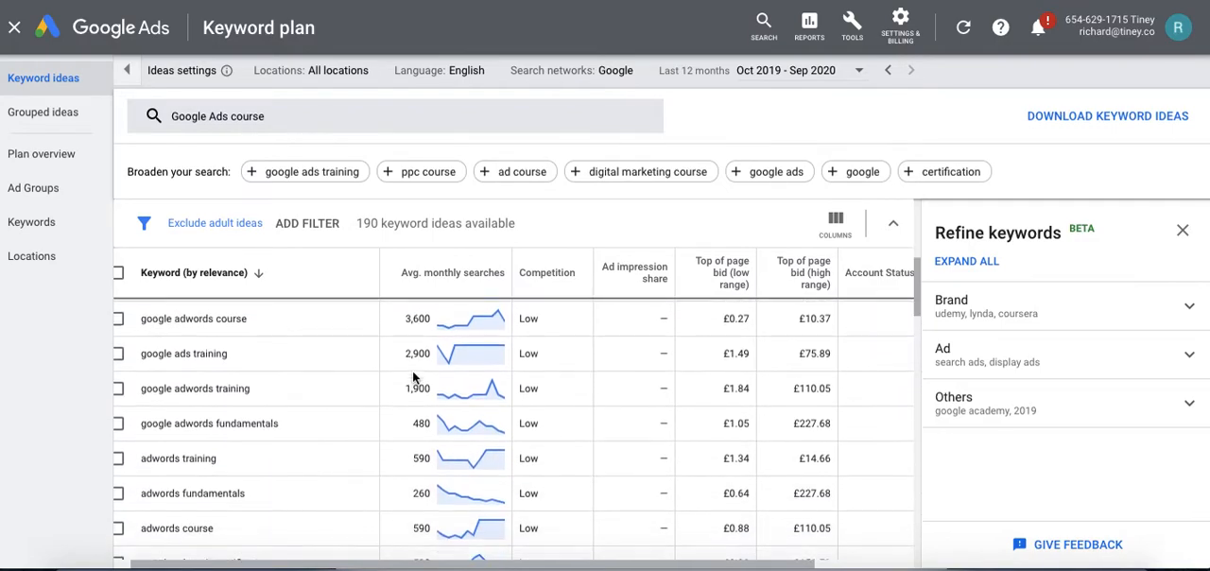
scroll(413, 377, "down", 1)
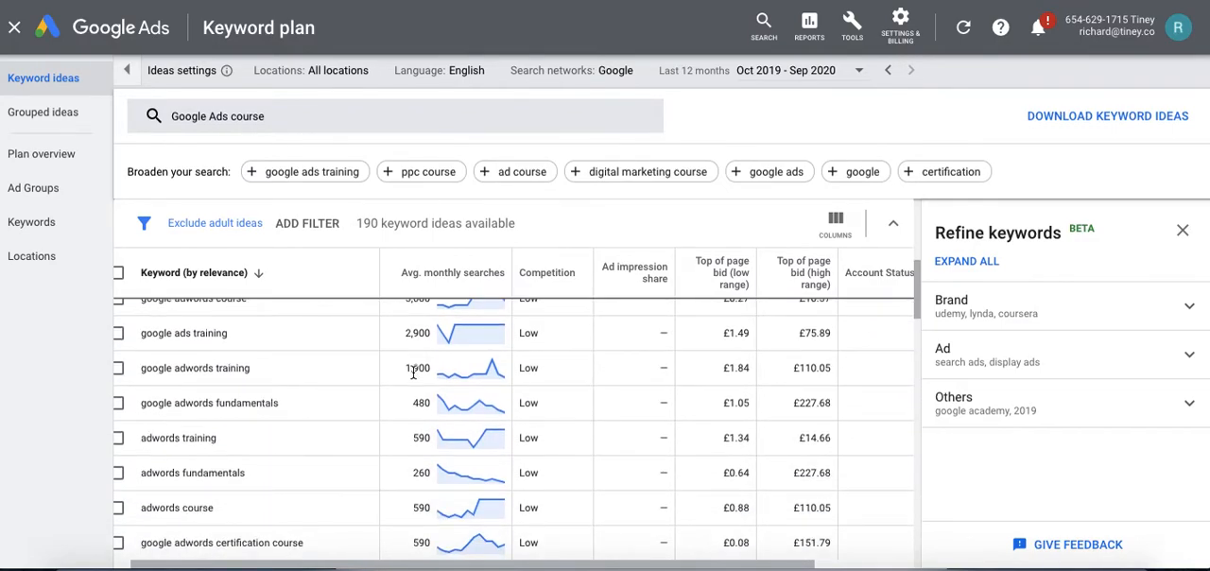
scroll(412, 371, "down", 1)
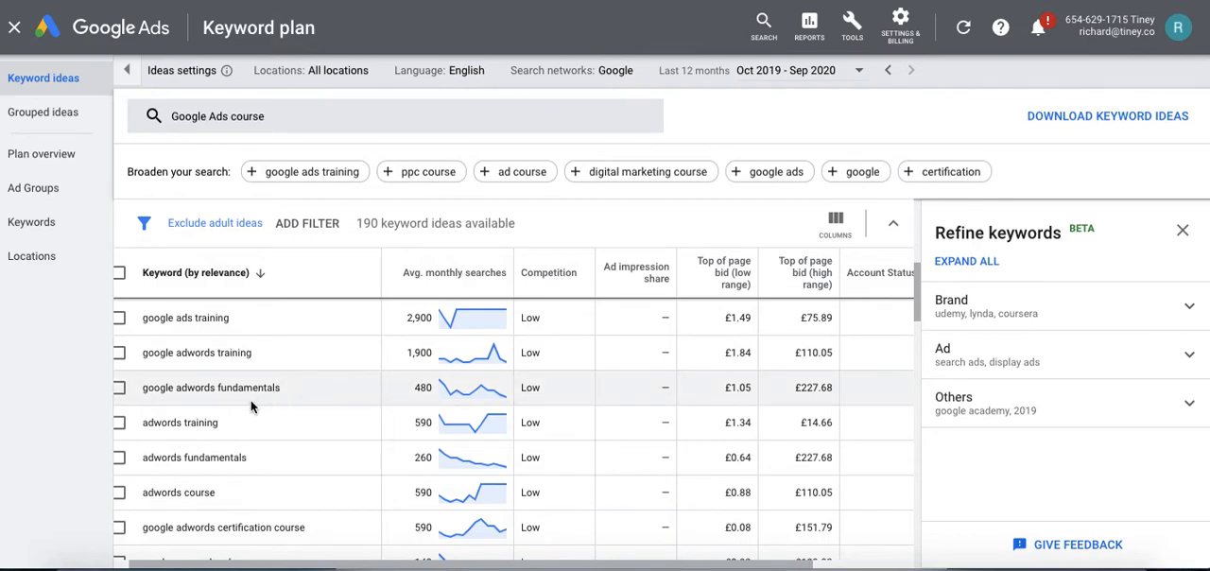
scroll(361, 396, "up", 3)
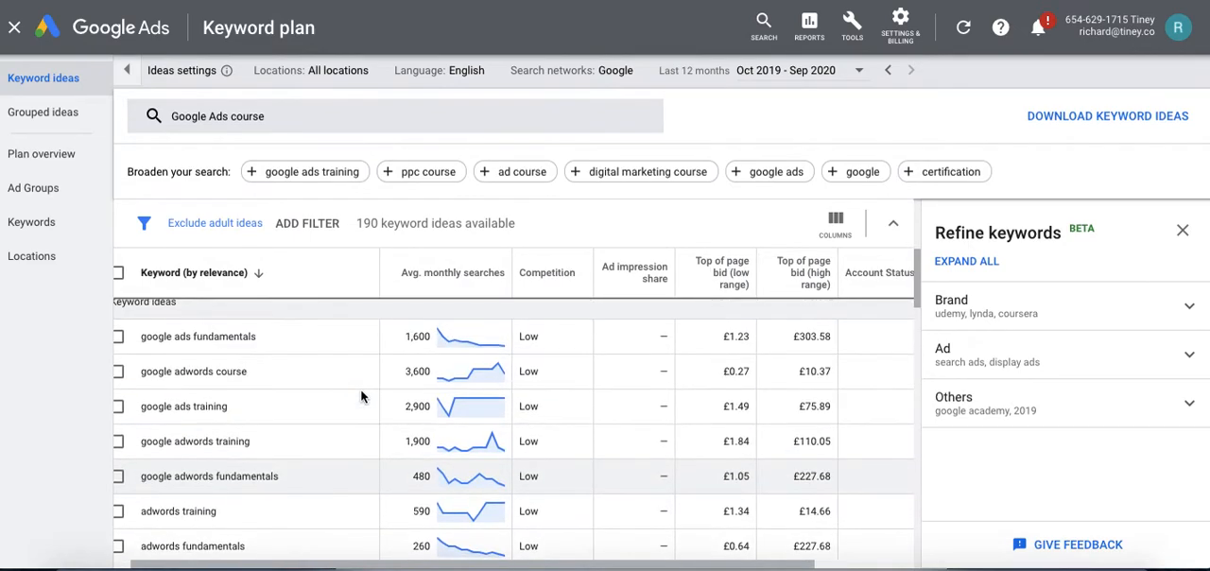
scroll(278, 346, "up", 2)
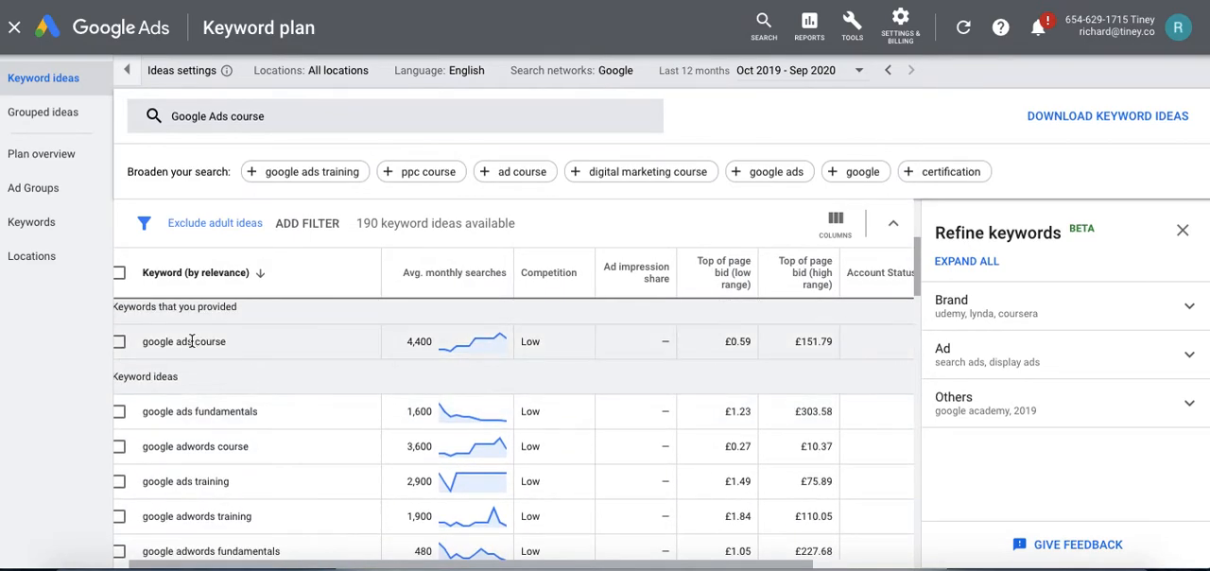
Compare the wording of google ads course with the suggestions, continuing to the ideas further down the list.
left_click_drag(159, 342, 193, 348)
scroll(189, 369, "down", 6)
left_click_drag(160, 388, 233, 392)
left_click(232, 393)
mouse_move(485, 393)
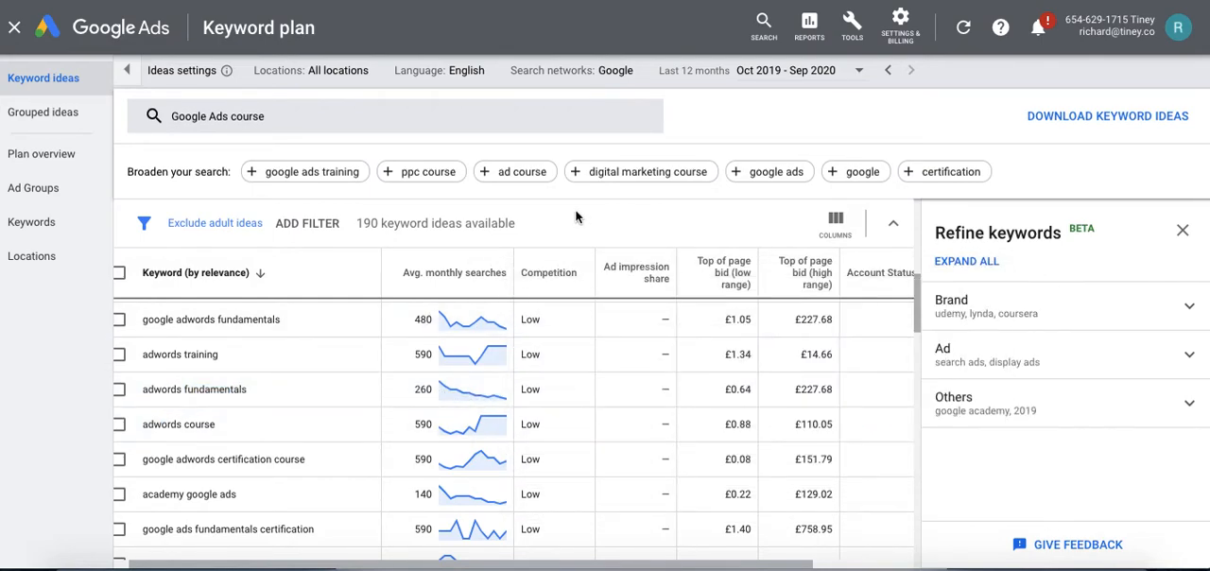
scroll(295, 417, "down", 2)
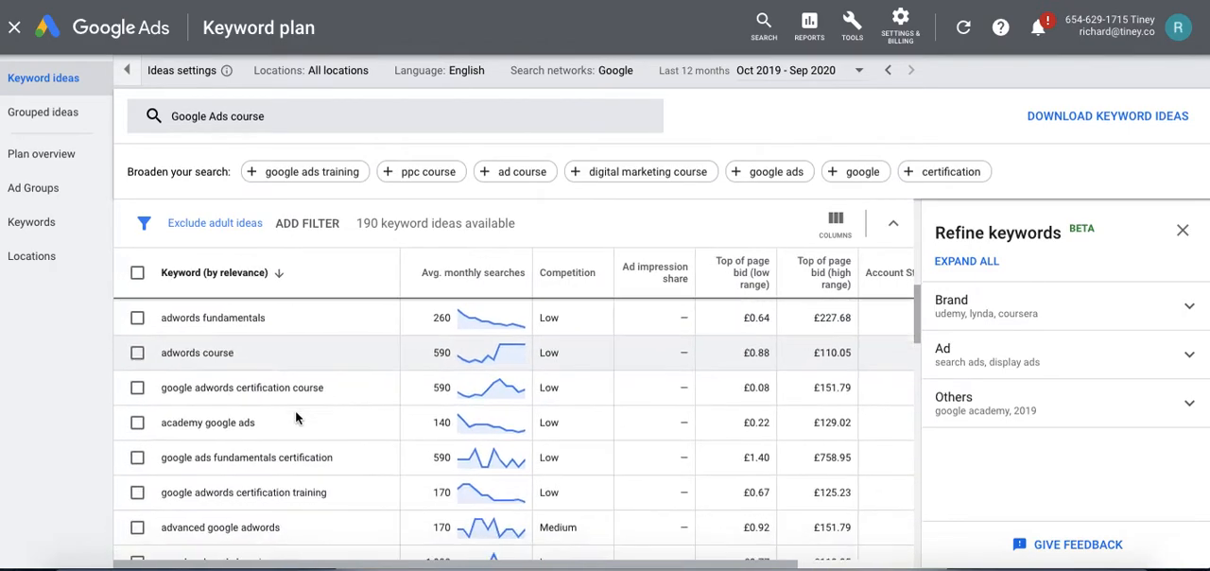
scroll(295, 417, "down", 4)
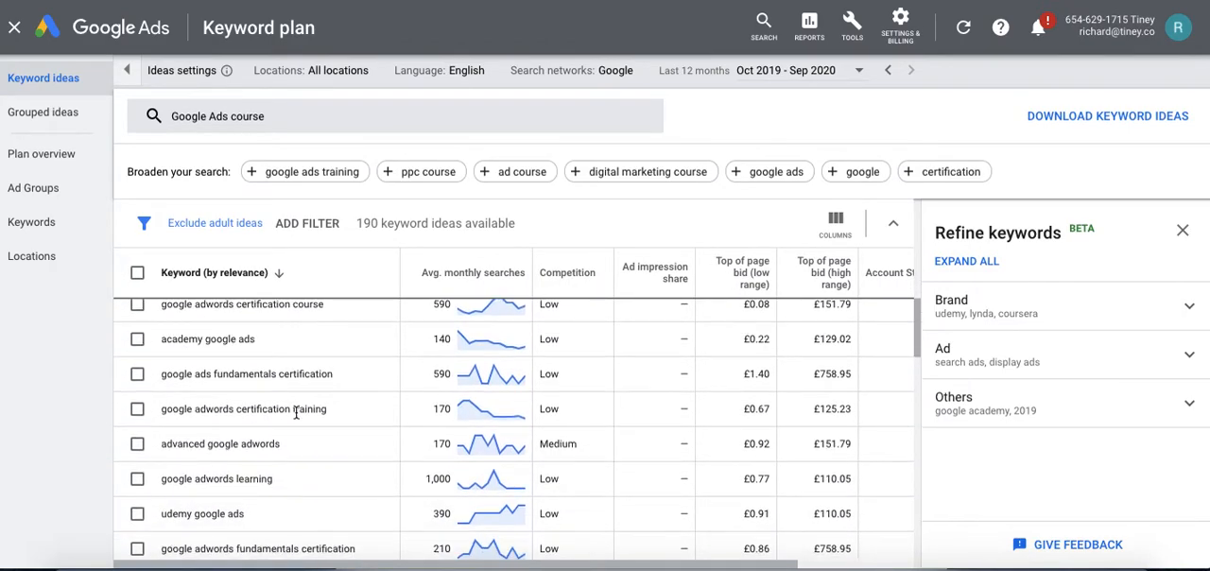
scroll(295, 417, "down", 5)
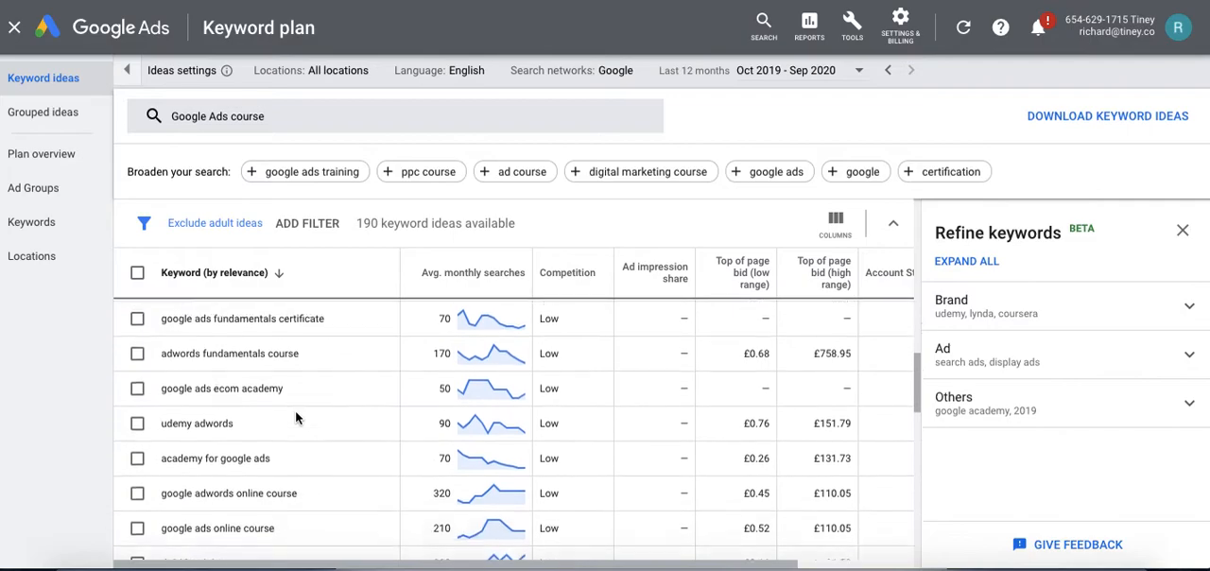
scroll(295, 417, "down", 2)
scroll(295, 417, "up", 10)
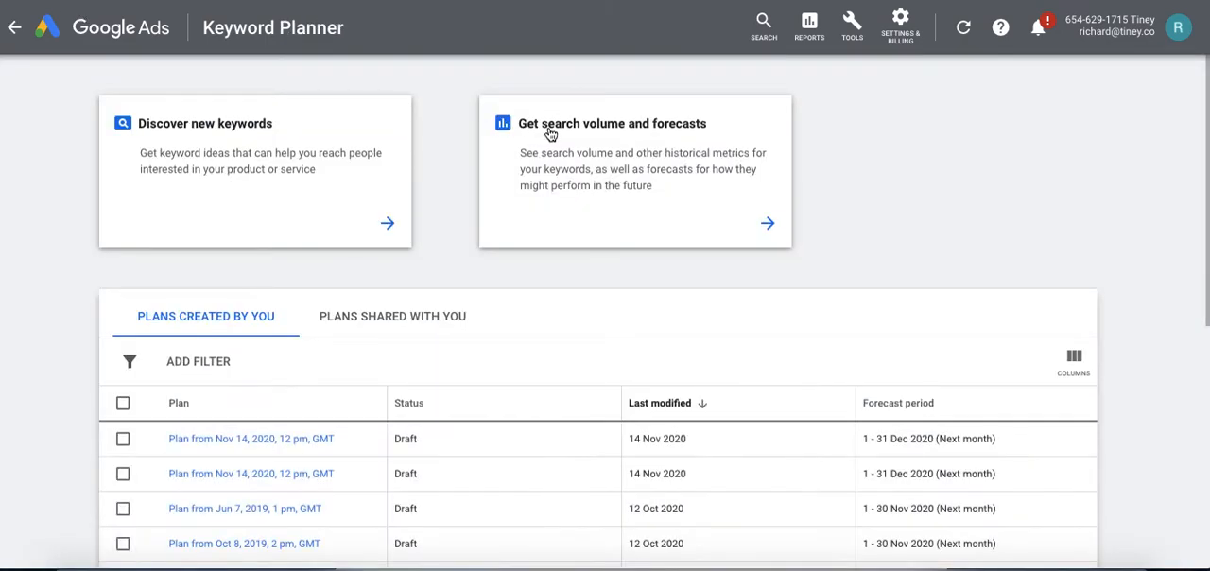
Start a search volume and forecast request with the keywords "Google Ads course" and "digital marketing course" on separate lines.
left_click(619, 182)
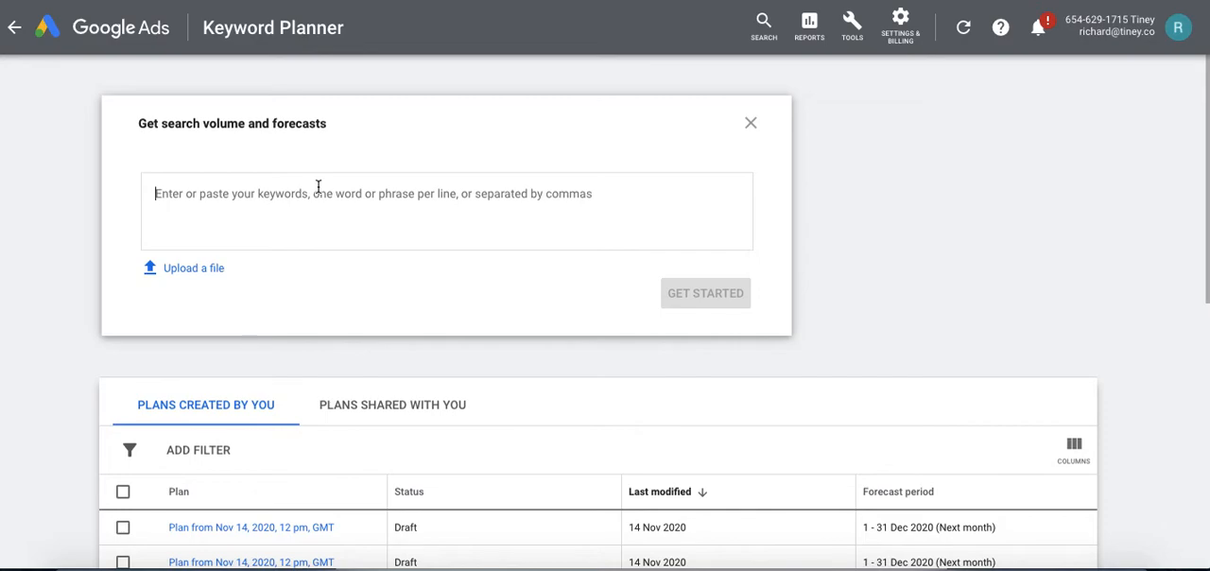
type("Google Ads course")
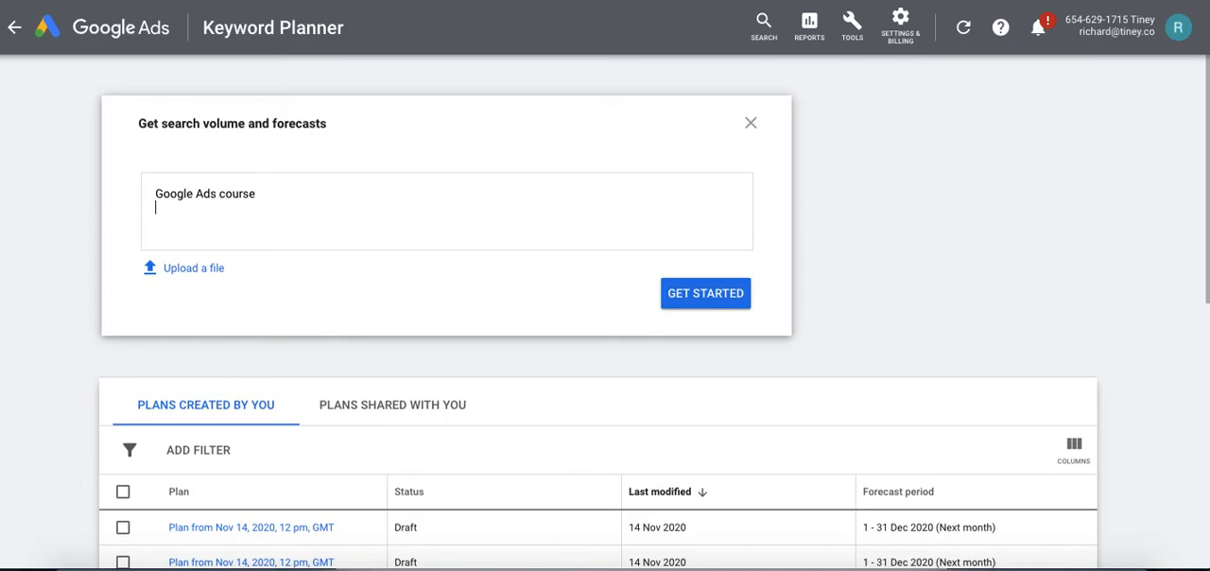
key("Return")
type("digital marketing course")
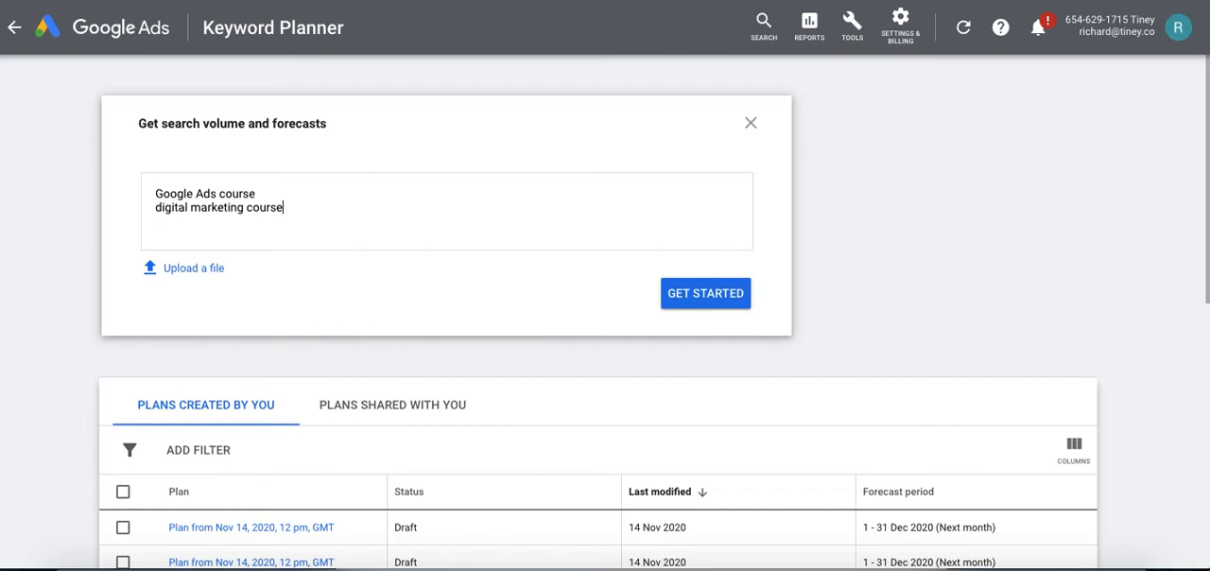
Add the keywords "social media marketing course" and "marketing course" on separate lines and generate the forecast.
key("Return")
type("social")
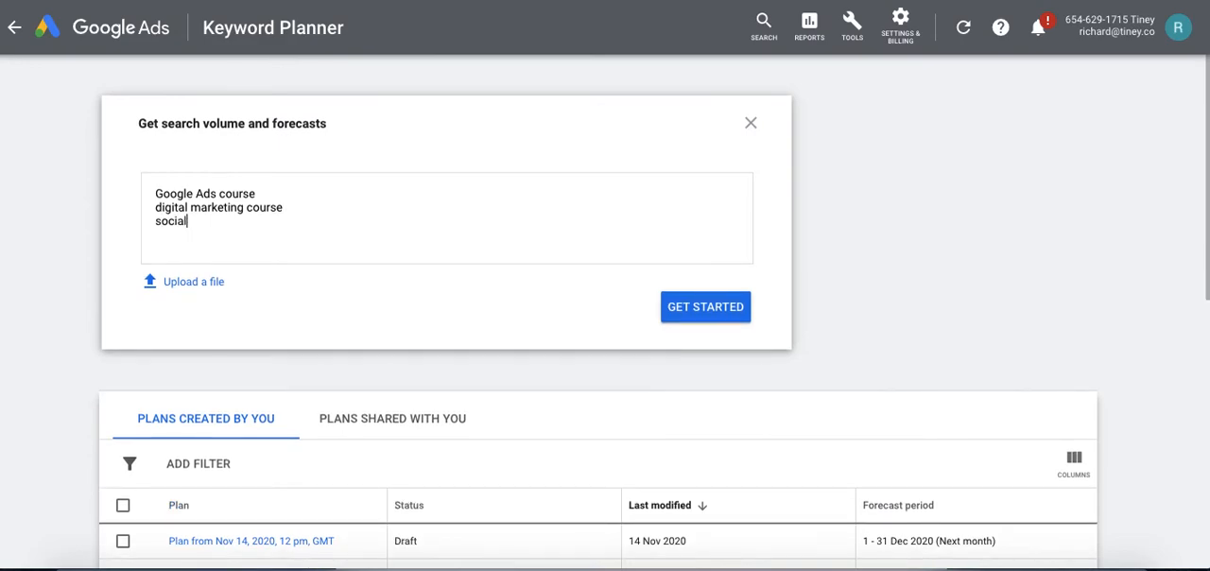
type(" media marketing course")
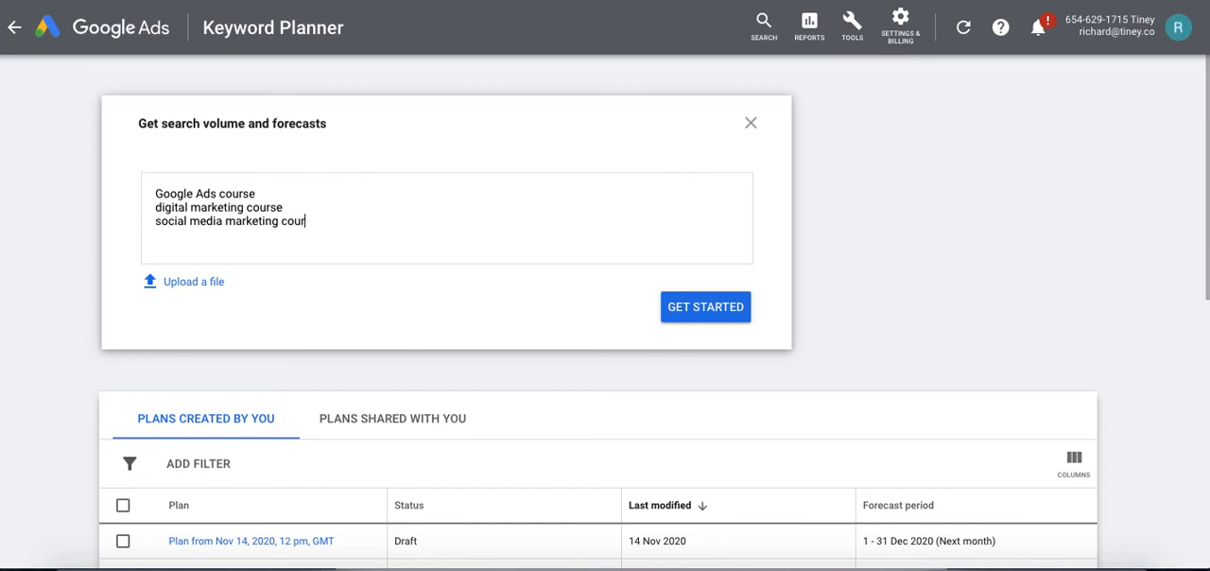
key("Return")
type("marketing course")
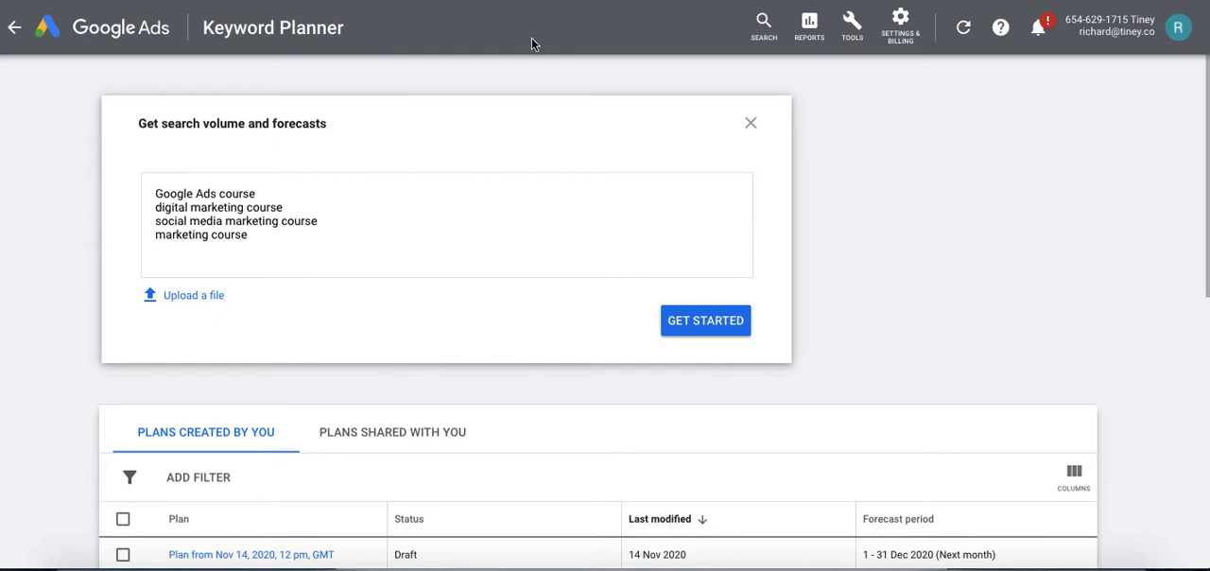
left_click(707, 323)
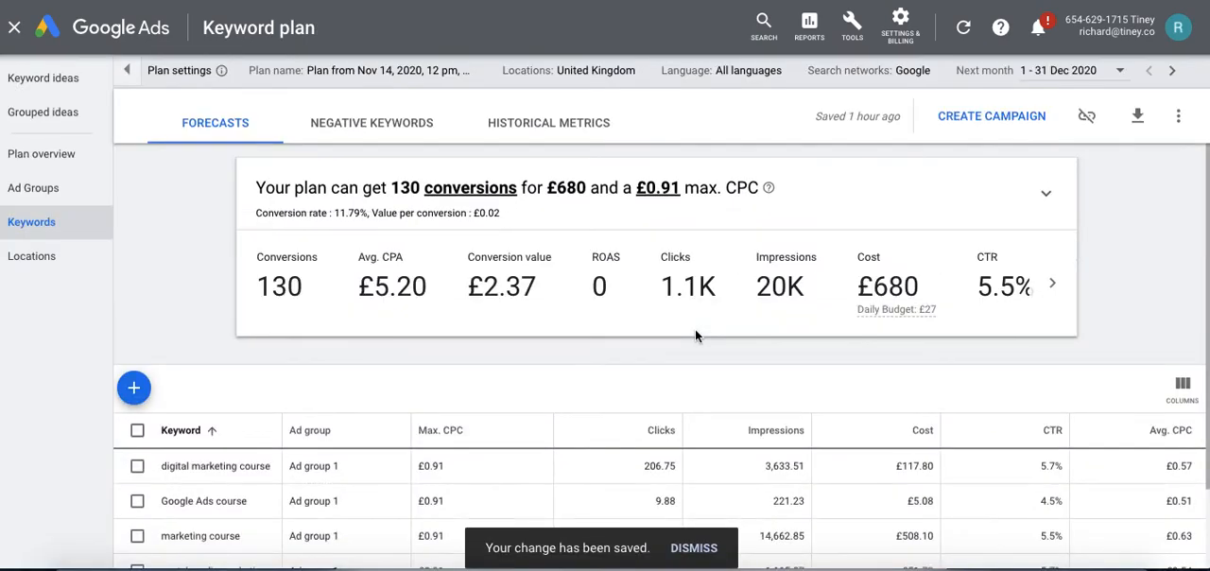
Examine the plan forecast's conversions and cost, and the predicted metrics for each keyword in the table.
left_click_drag(294, 188, 516, 192)
left_click(360, 188)
left_click(524, 188)
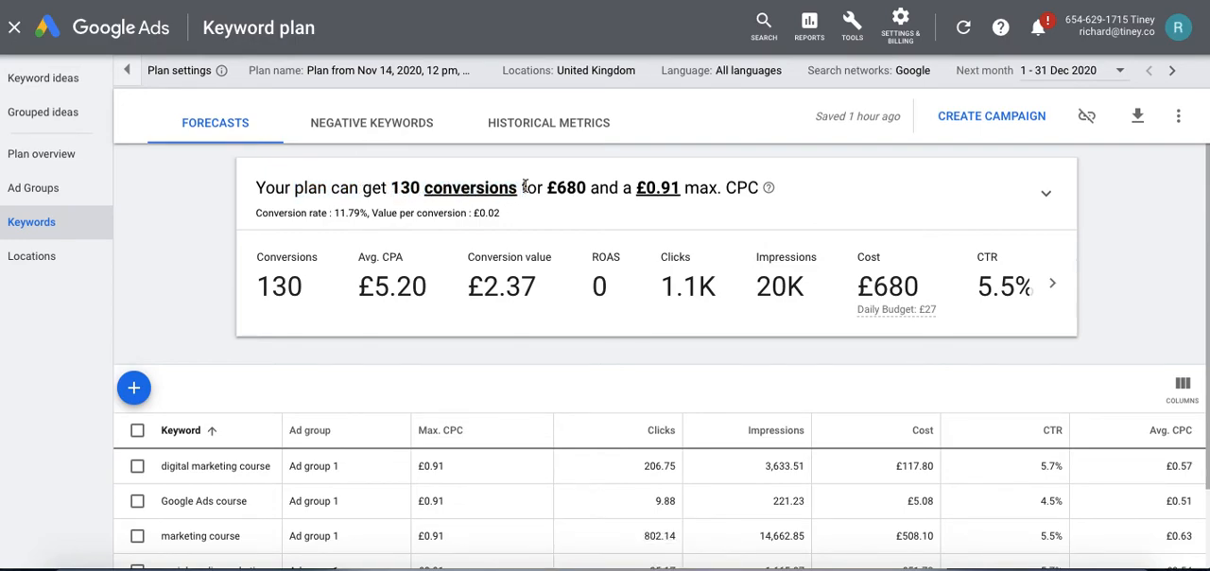
left_click_drag(587, 187, 556, 187)
left_click(345, 155)
double_click(406, 186)
left_click(554, 187)
double_click(557, 187)
left_click(581, 157)
left_click_drag(587, 184, 545, 178)
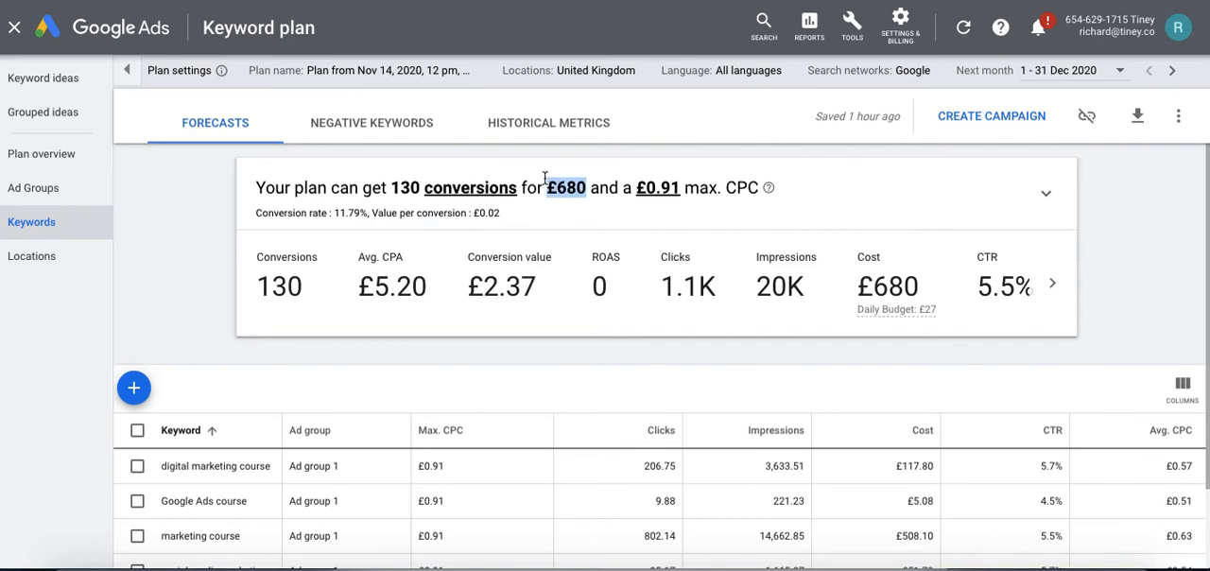
left_click(531, 187)
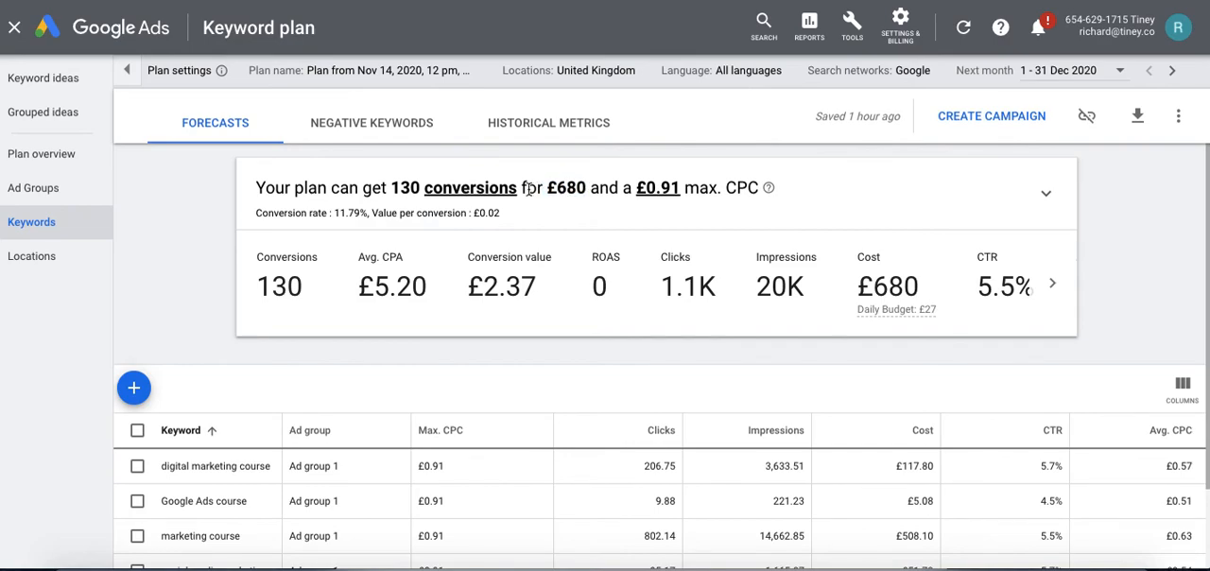
scroll(562, 195, "down", 1)
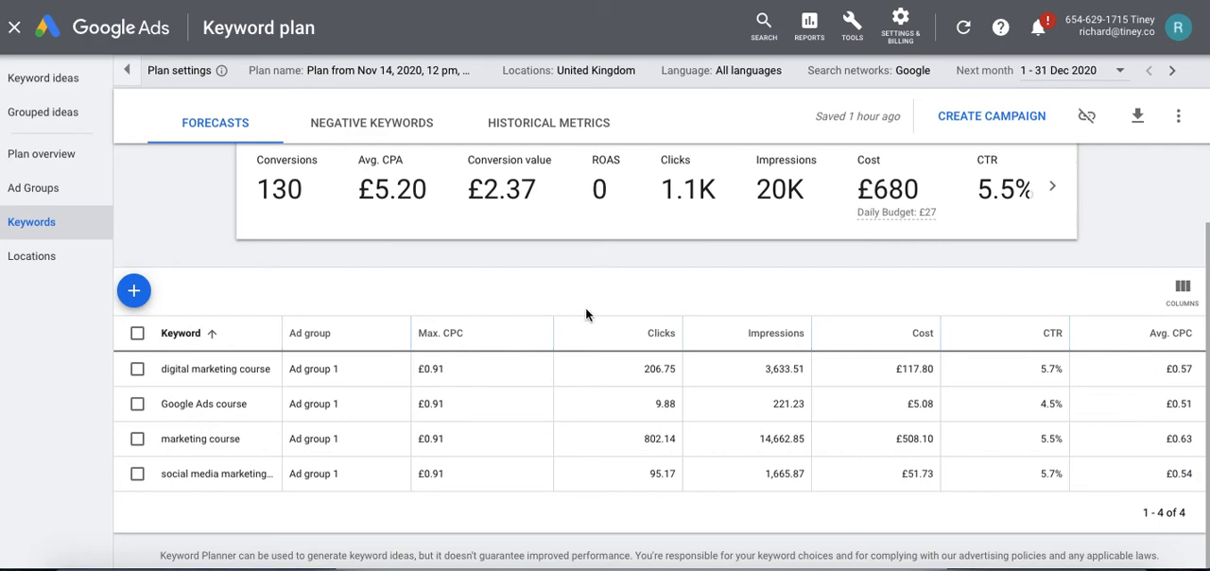
scroll(585, 314, "up", 2)
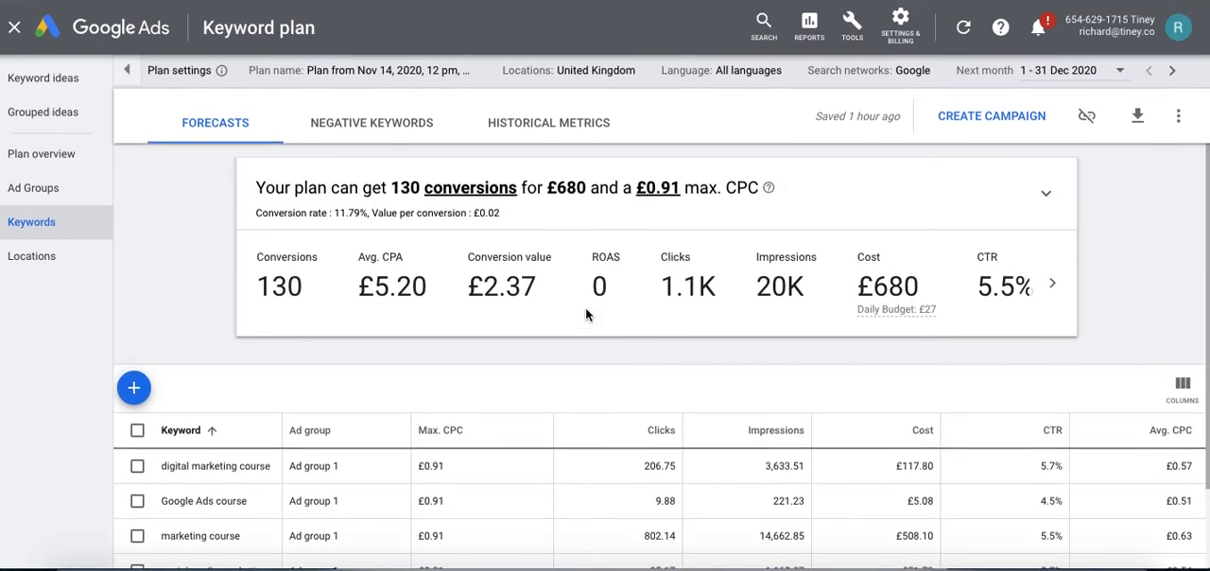